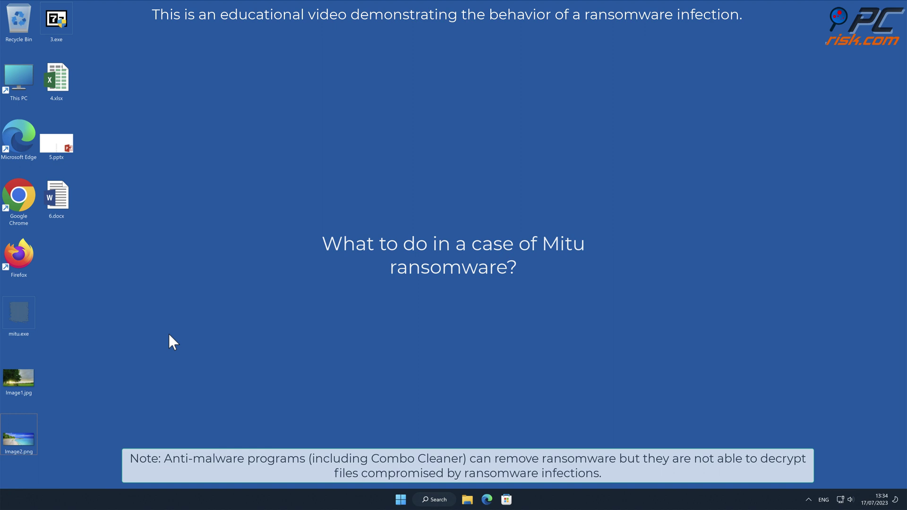
# Preview Image2.png, then run mitu.exe as administrator and approve the UAC prompt.
pyautogui.doubleClick(29, 429)
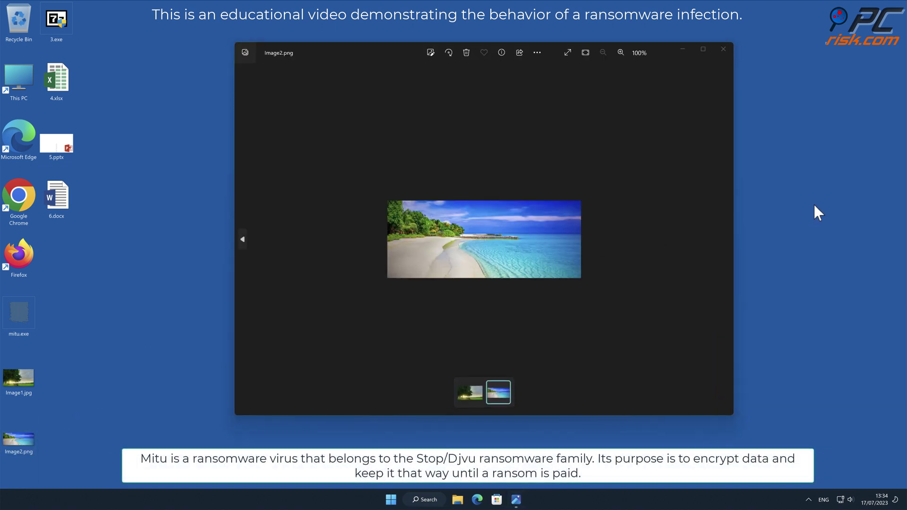
pyautogui.click(724, 49)
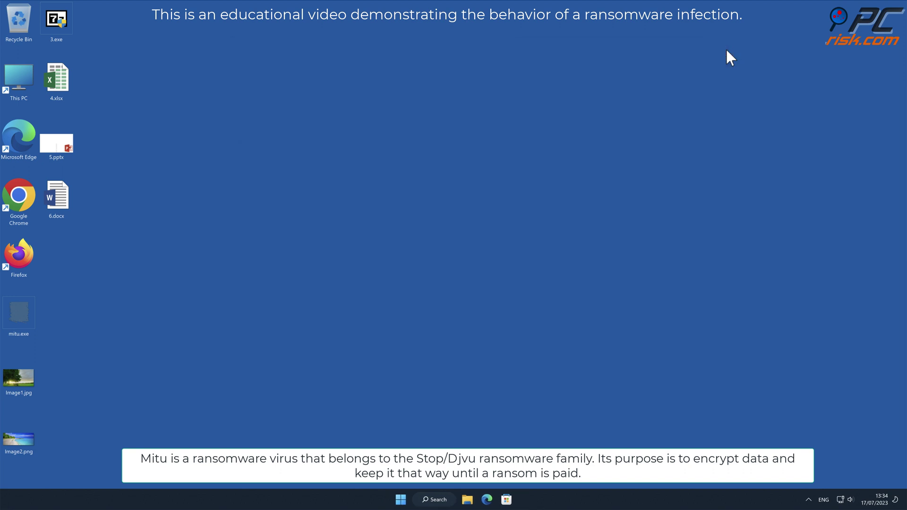
pyautogui.rightClick(28, 317)
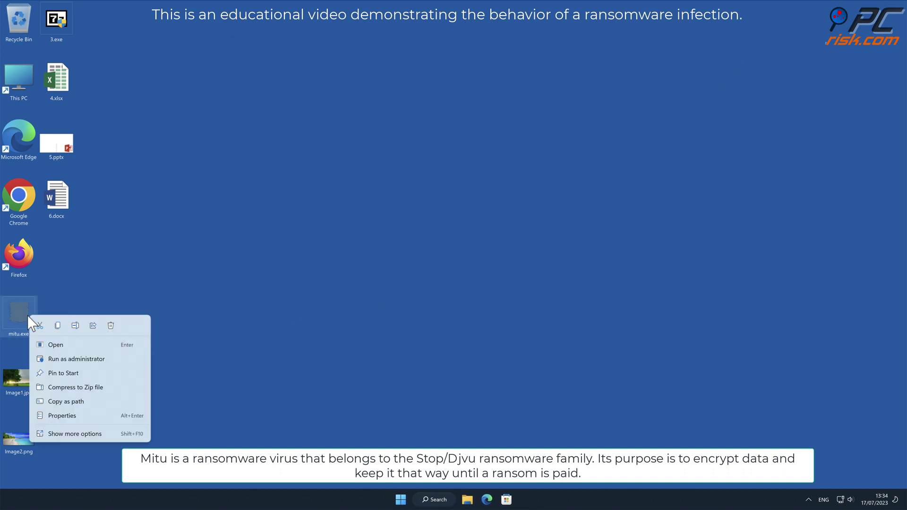
pyautogui.click(104, 360)
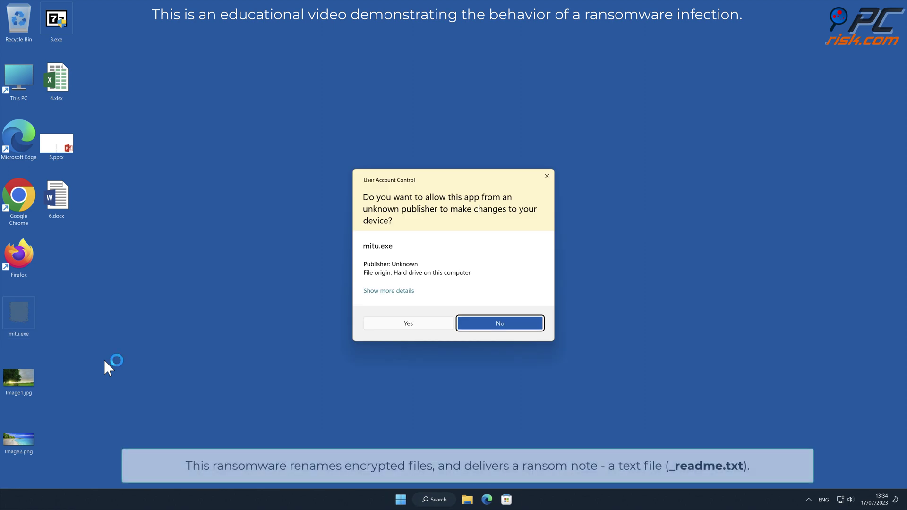
pyautogui.click(416, 327)
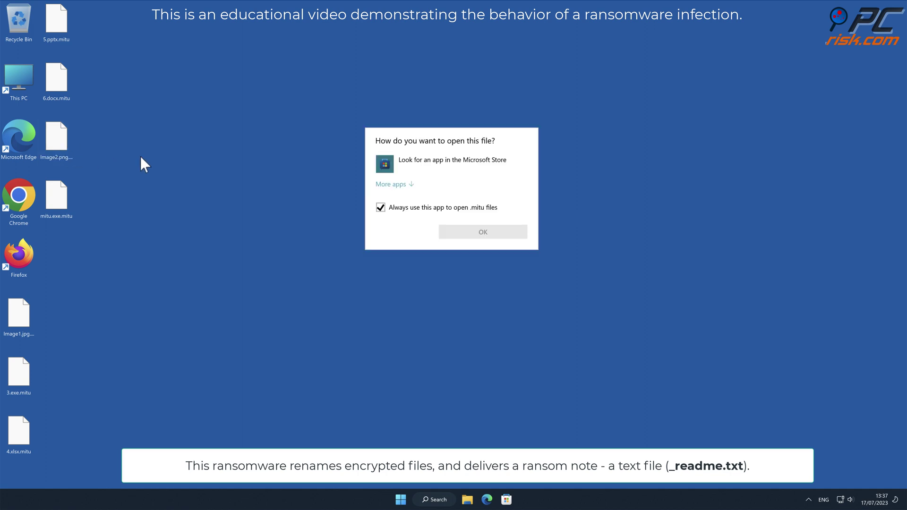
# Dismiss the open-with prompt and inspect the encrypted 4.xlsx.mitu, 6.docx.mitu and Image2.png.mitu files.
pyautogui.press('Escape')
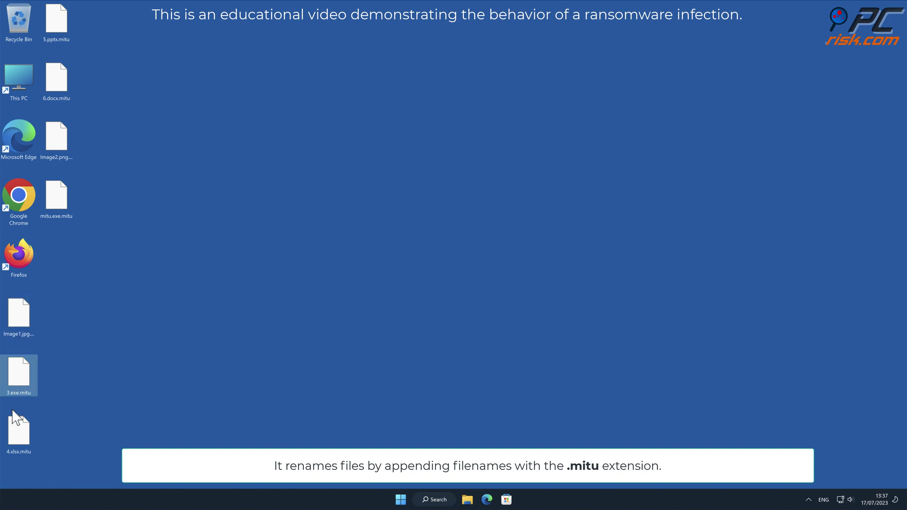
pyautogui.click(18, 433)
pyautogui.click(58, 25)
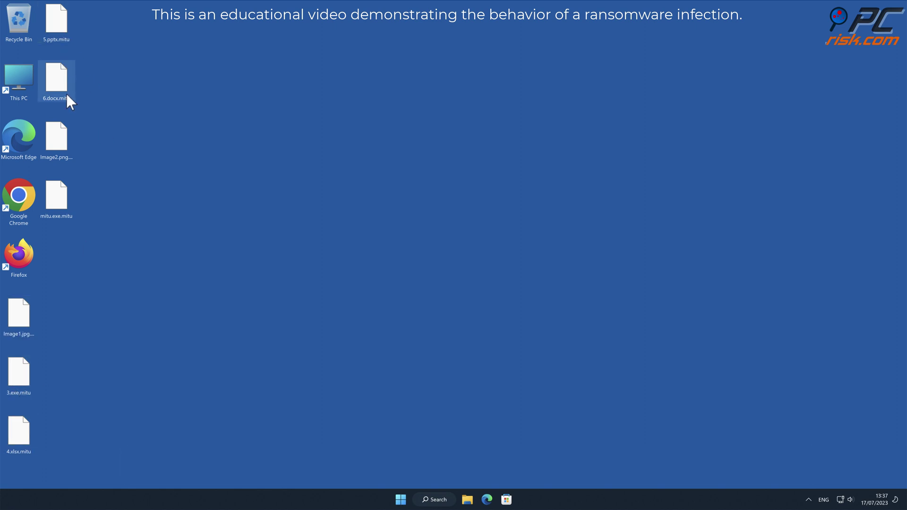
pyautogui.click(63, 146)
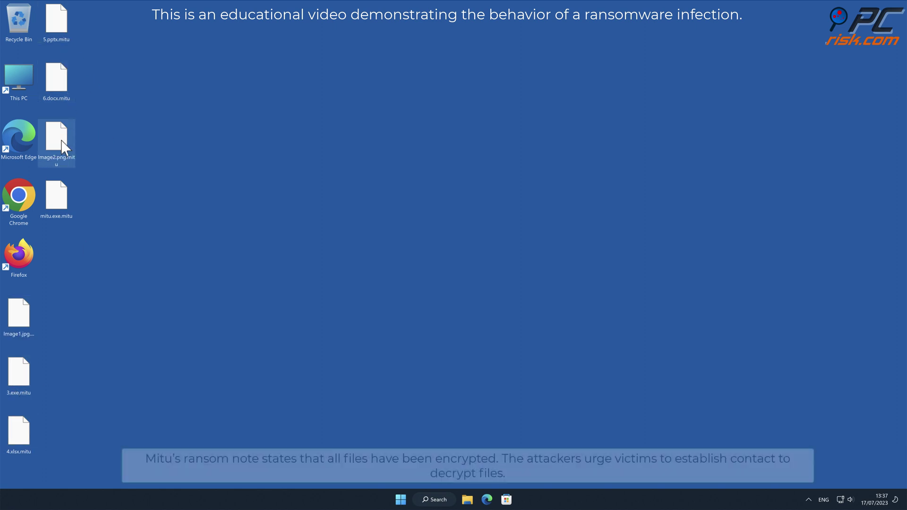
pyautogui.click(186, 163)
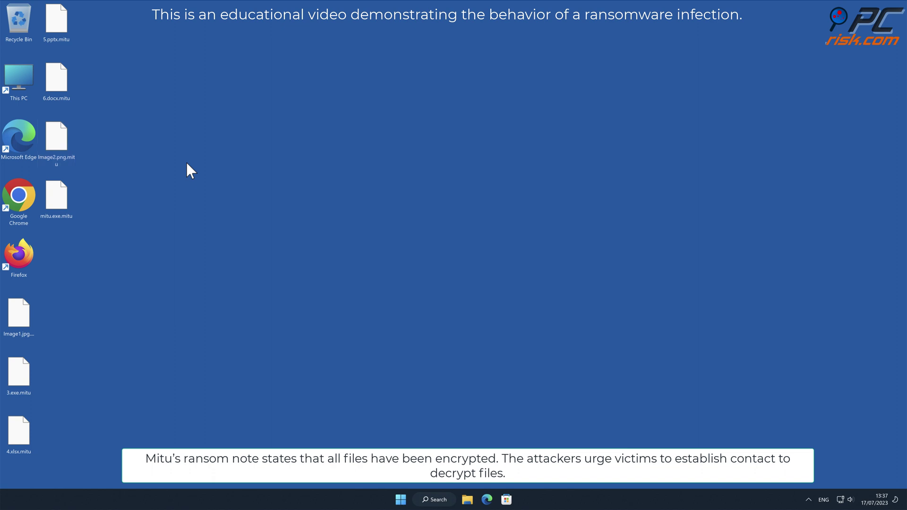
pyautogui.click(467, 499)
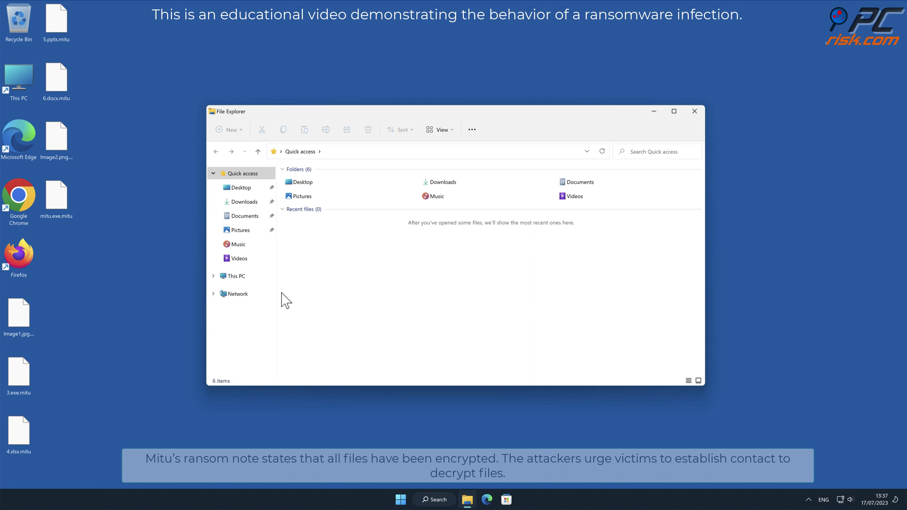
pyautogui.click(237, 276)
pyautogui.doubleClick(332, 255)
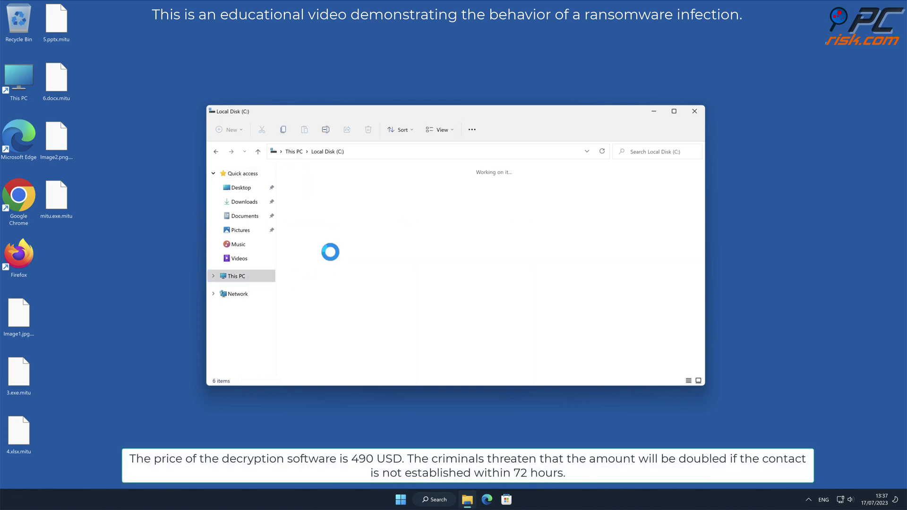
pyautogui.doubleClick(307, 234)
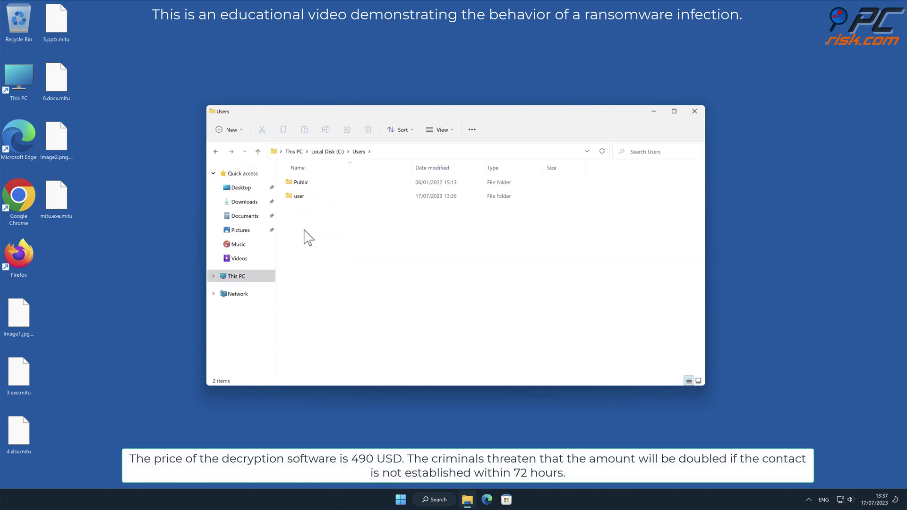
pyautogui.doubleClick(301, 199)
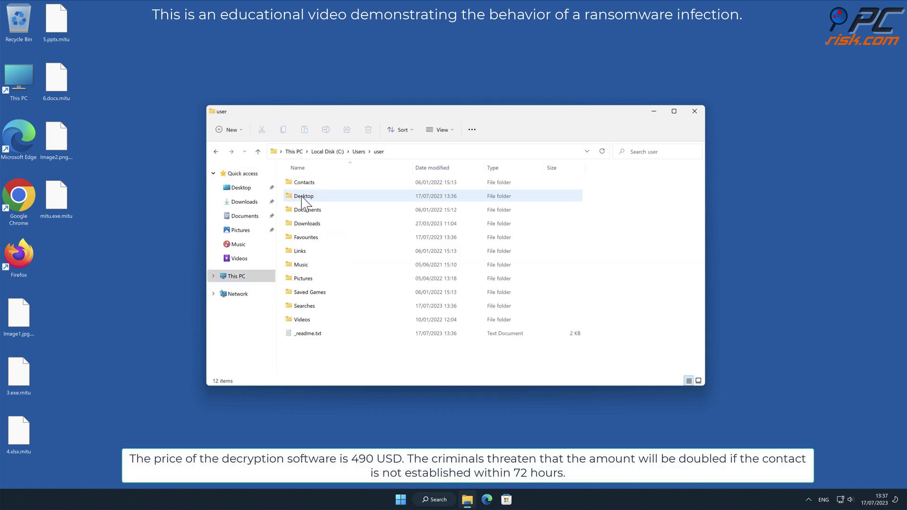
pyautogui.doubleClick(315, 340)
pyautogui.doubleClick(314, 336)
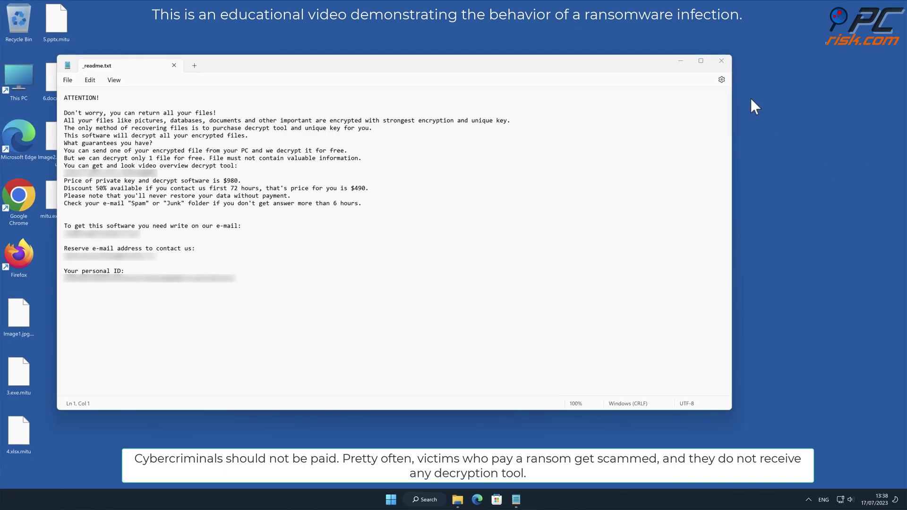
pyautogui.click(721, 61)
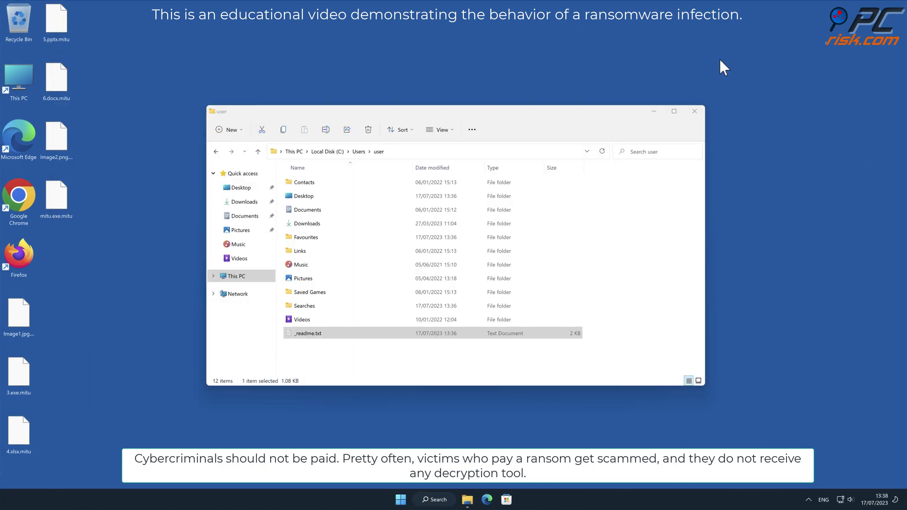
pyautogui.click(695, 112)
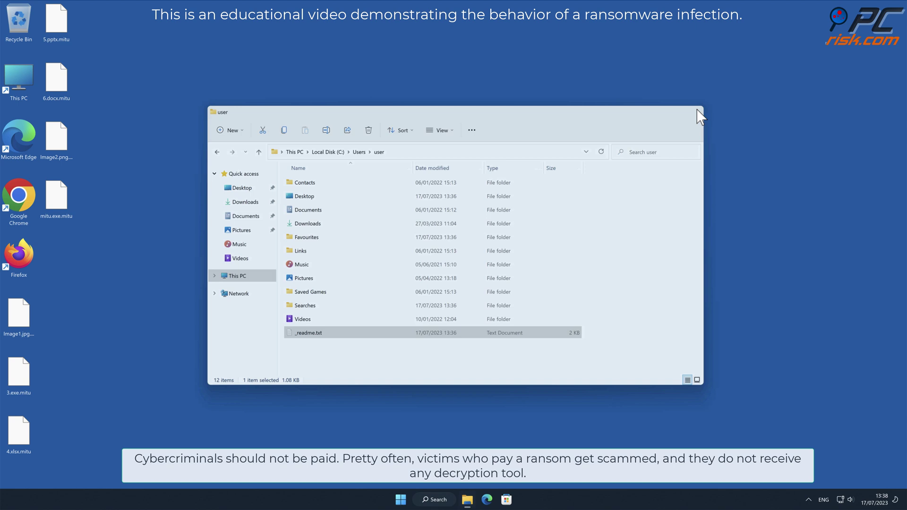
pyautogui.click(22, 197)
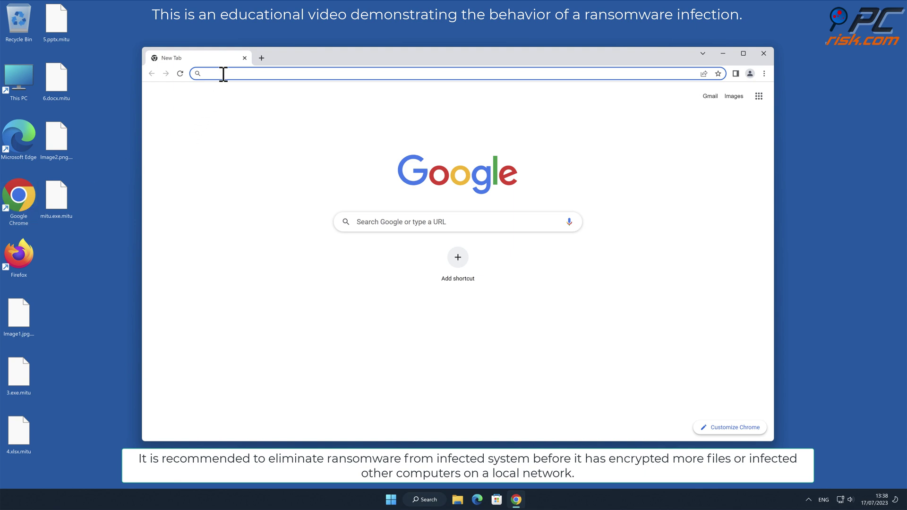
pyautogui.write('www.c')
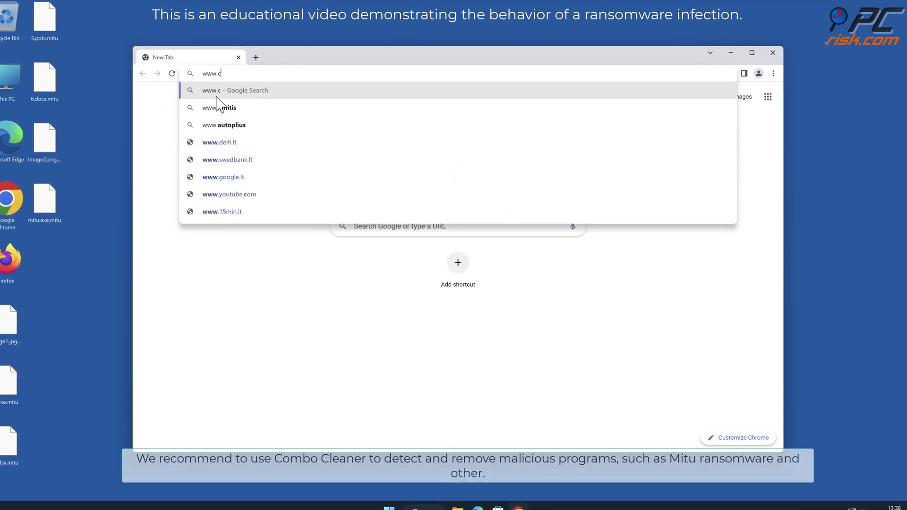
pyautogui.write('omb')
pyautogui.write('ocl')
pyautogui.write('eaner.co')
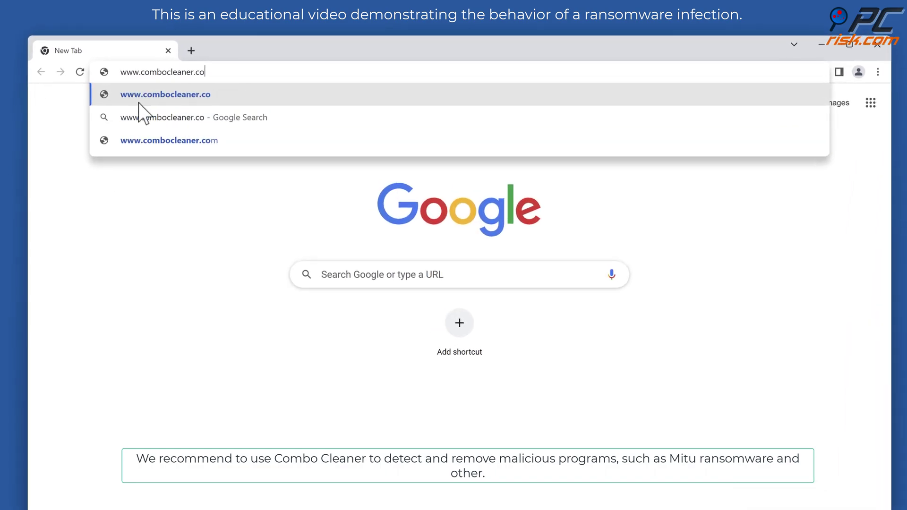
pyautogui.write('m')
pyautogui.press('Return')
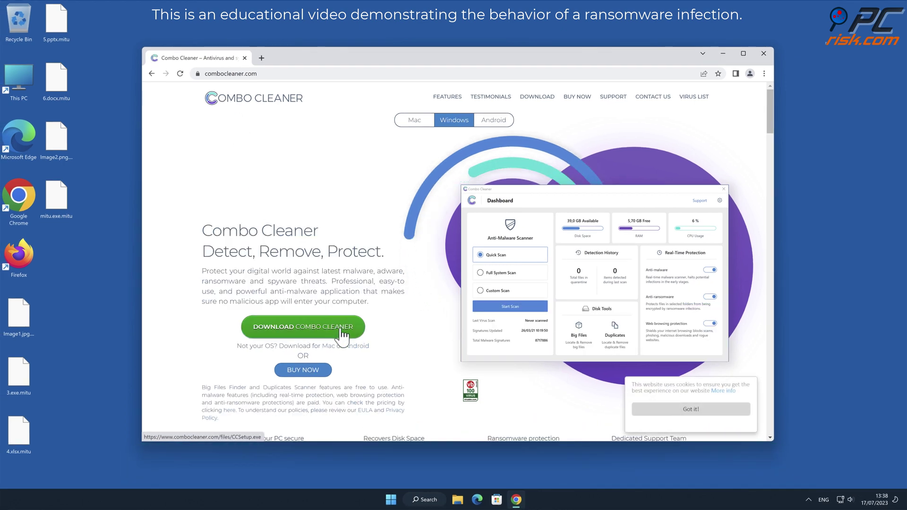
# Download CCSetup.exe and install Combo Cleaner through UAC and the setup wizard.
pyautogui.click(342, 332)
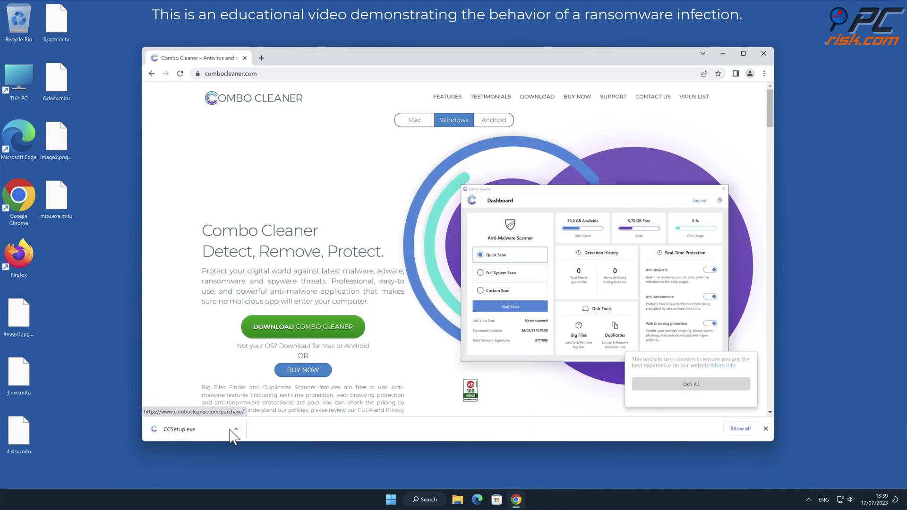
pyautogui.click(207, 435)
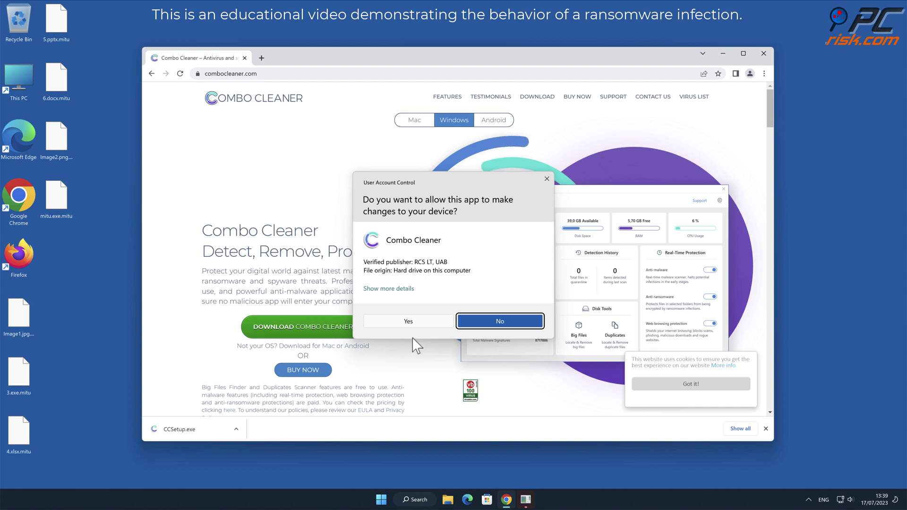
pyautogui.click(412, 323)
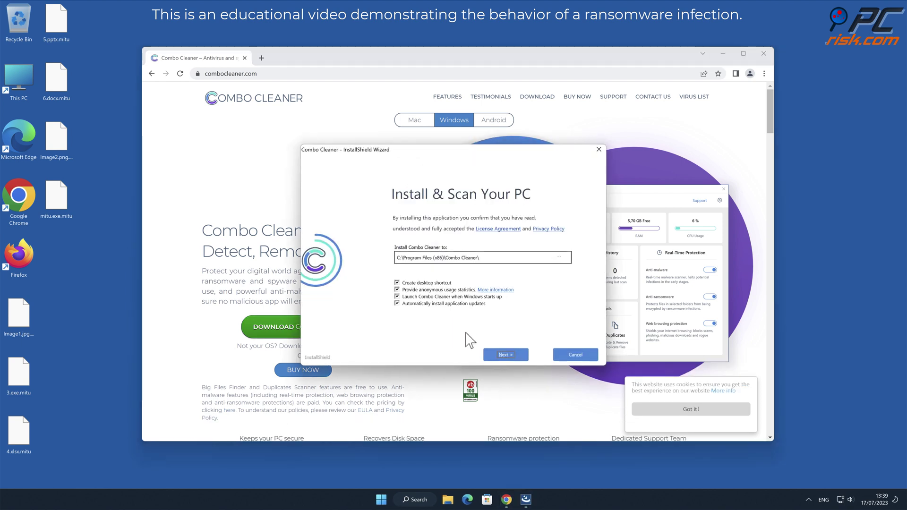
pyautogui.click(505, 355)
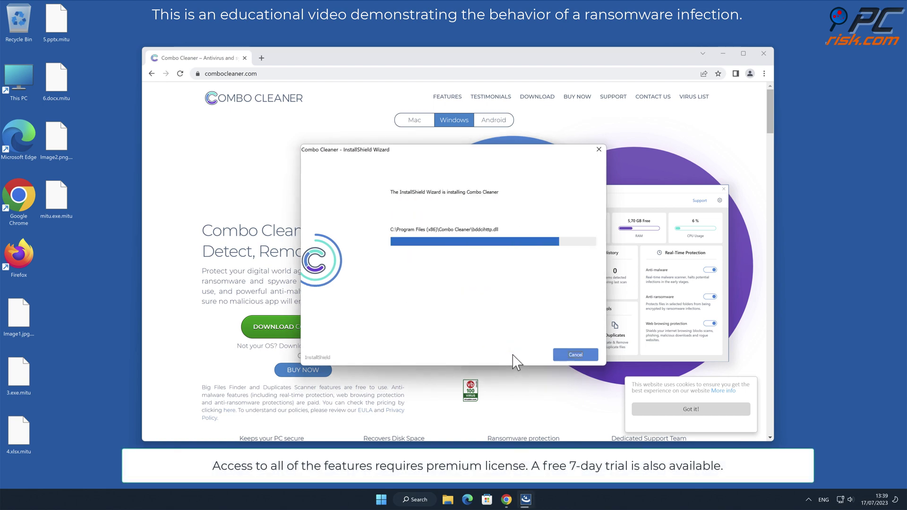
pyautogui.click(579, 352)
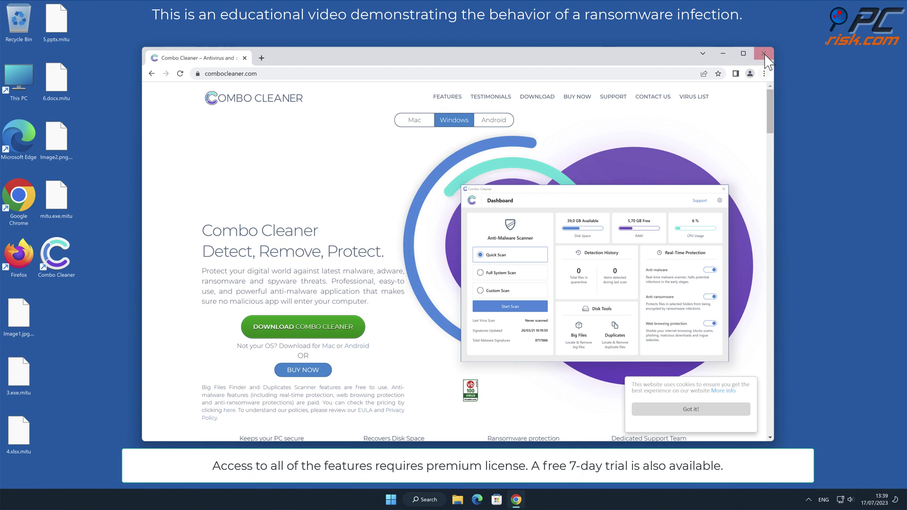
# Close Chrome, activate Combo Cleaner with a key, and quarantine the four Trojan threats.
pyautogui.click(764, 53)
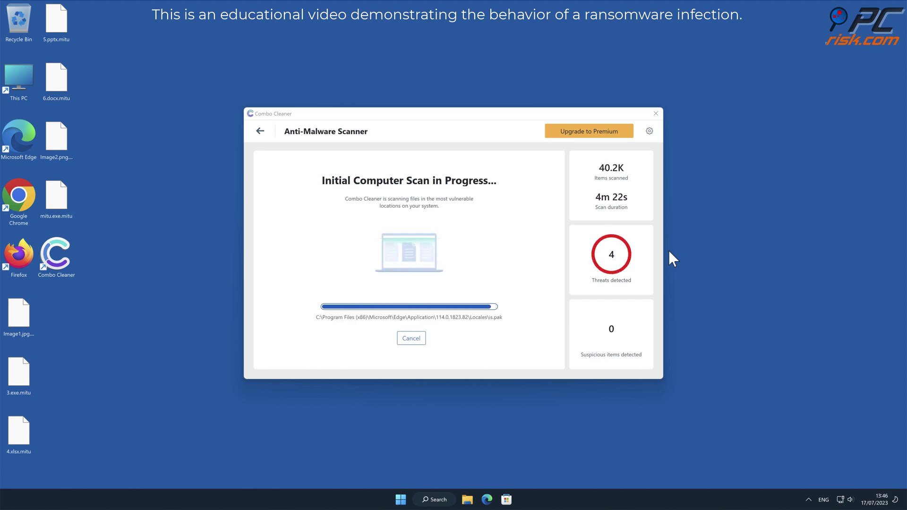
pyautogui.click(631, 357)
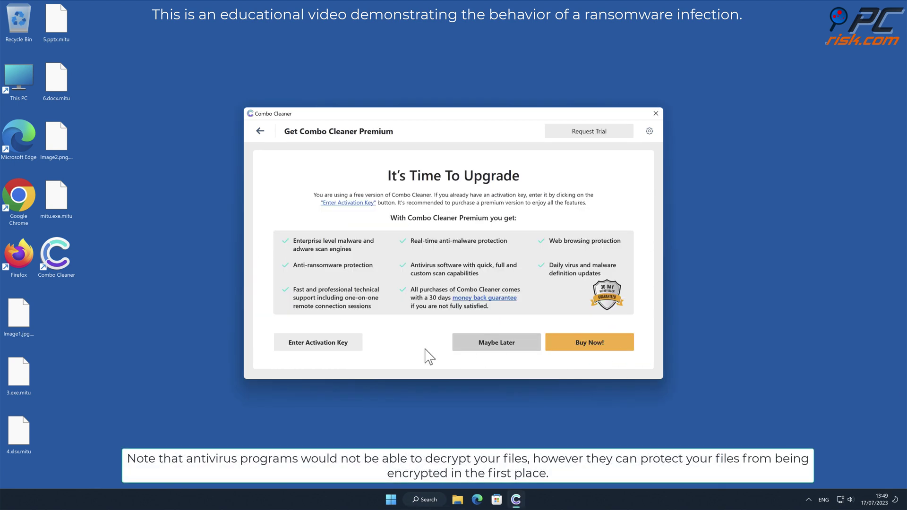
pyautogui.click(338, 344)
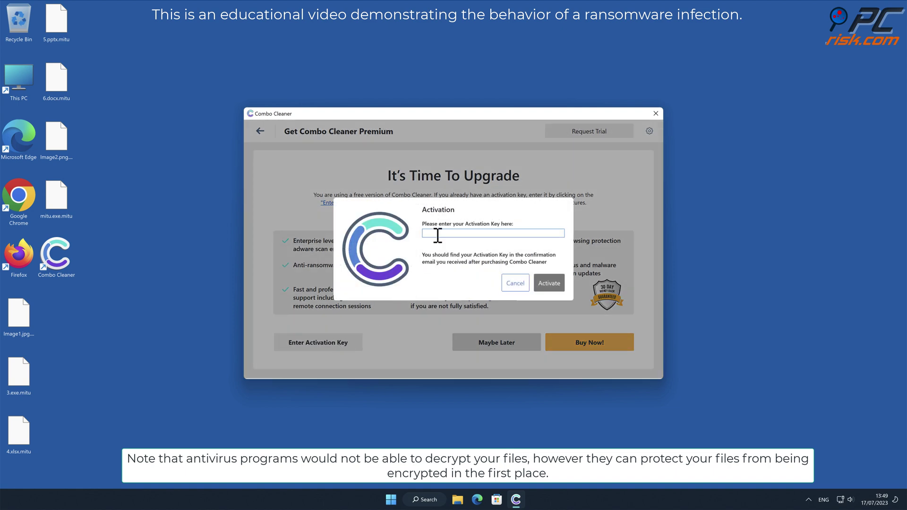
pyautogui.click(461, 284)
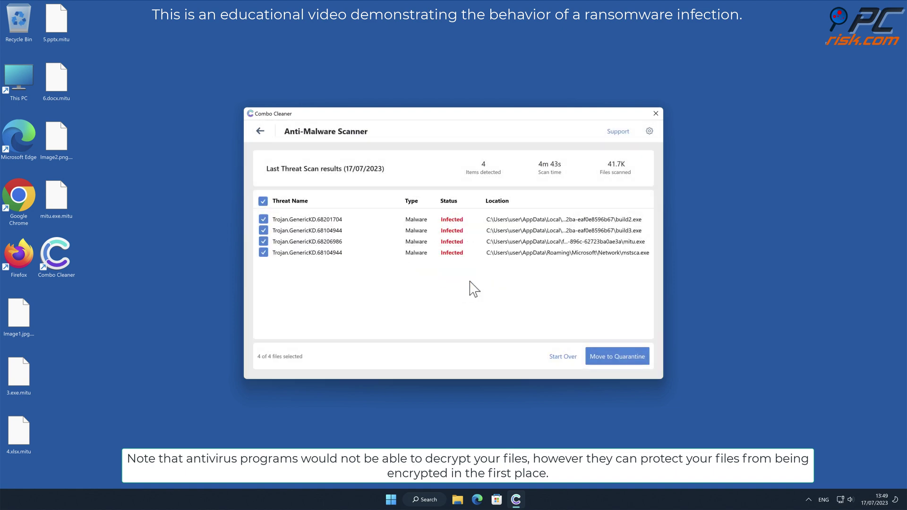
pyautogui.click(628, 356)
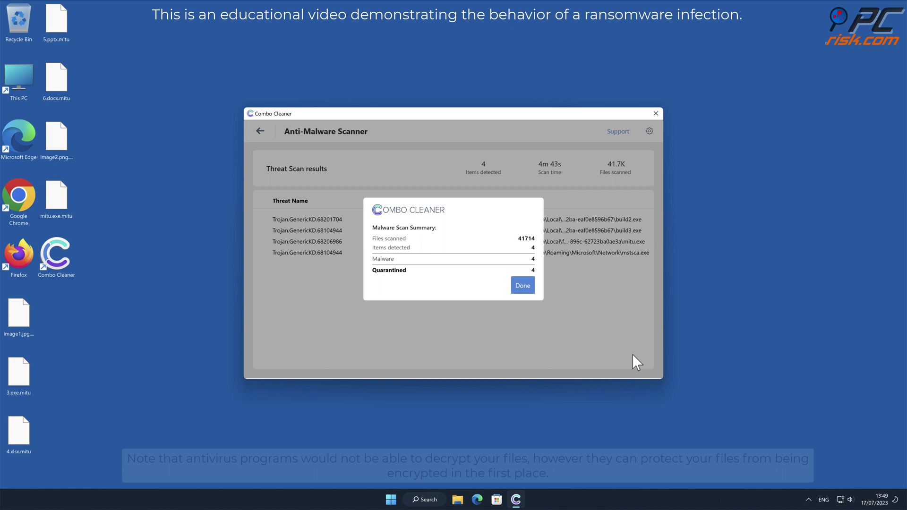
# Add the Desktop folder to anti-ransomware protection, then close Combo Cleaner.
pyautogui.click(525, 286)
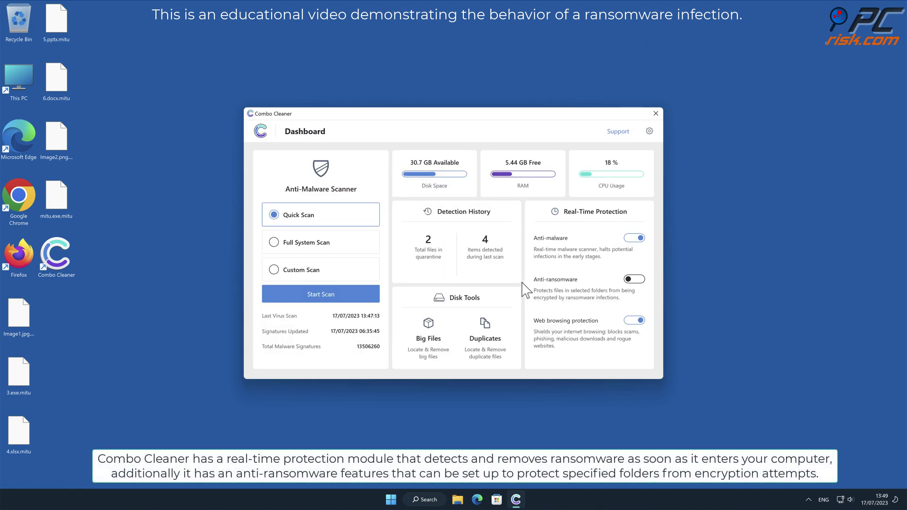
pyautogui.click(634, 280)
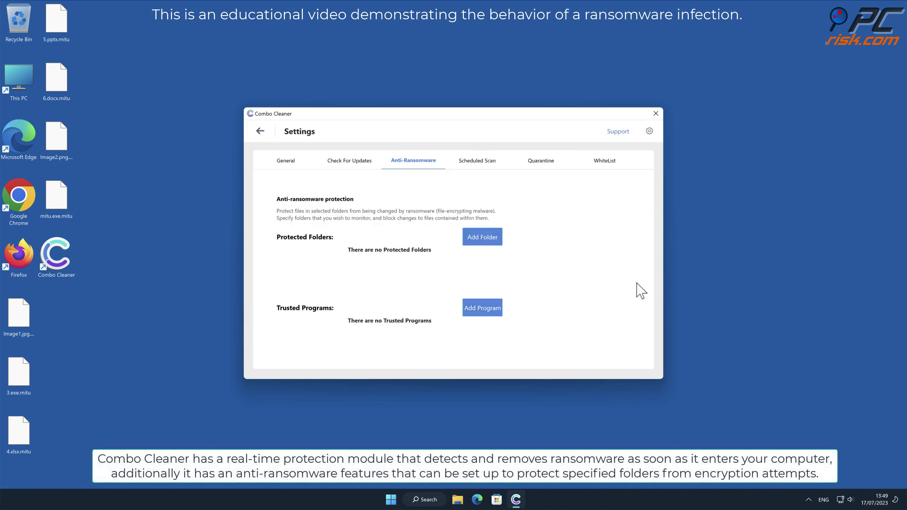
pyautogui.click(491, 237)
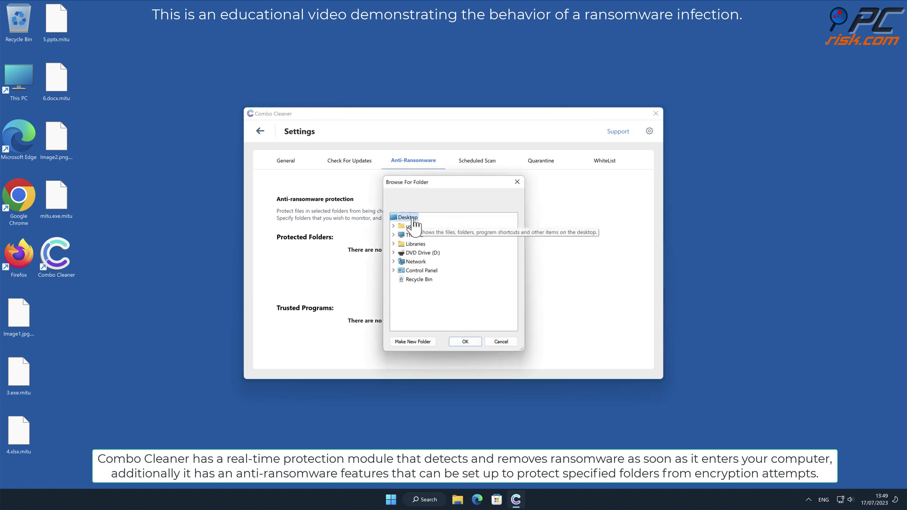
pyautogui.click(467, 341)
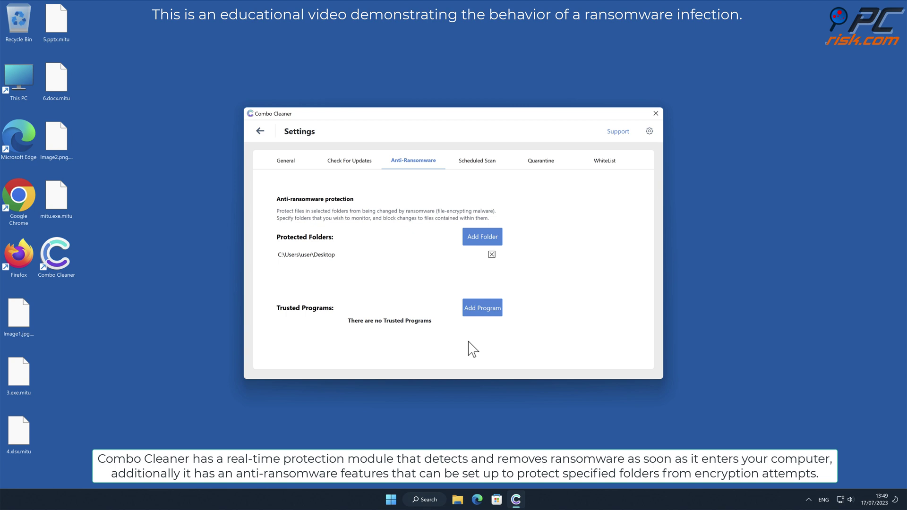
pyautogui.click(260, 132)
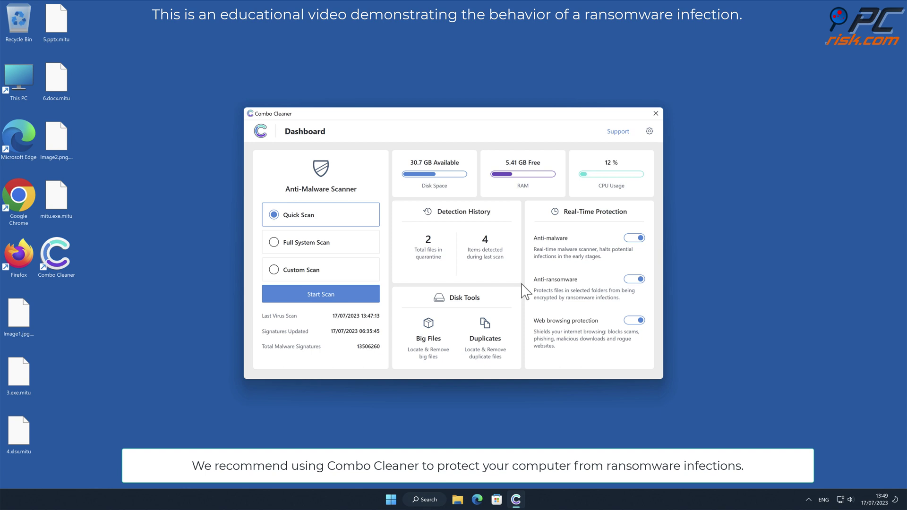
pyautogui.click(655, 114)
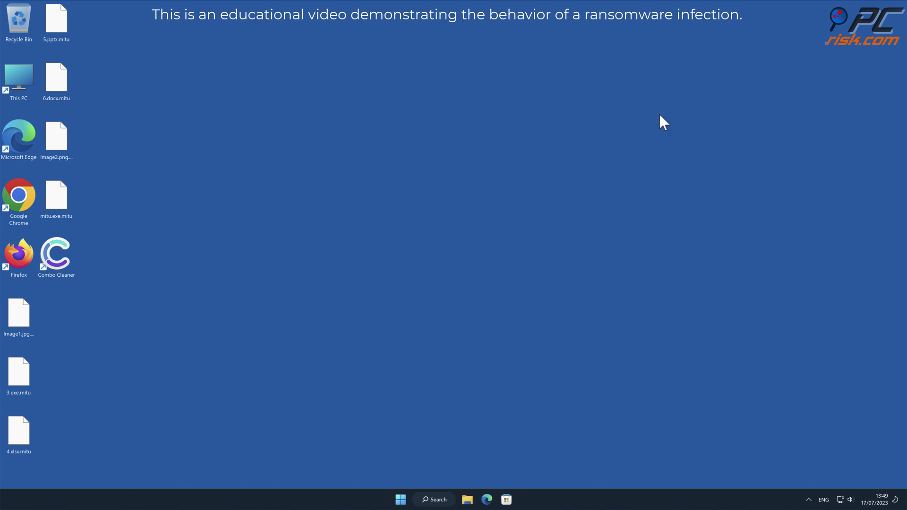